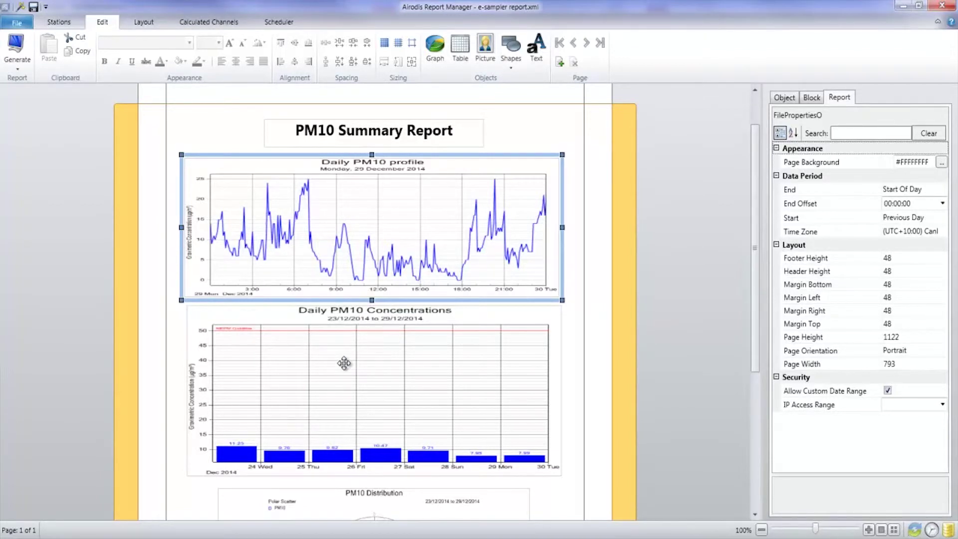
pyautogui.scroll(-3, 344, 363)
pyautogui.scroll(-1, 344, 362)
pyautogui.scroll(-1, 341, 361)
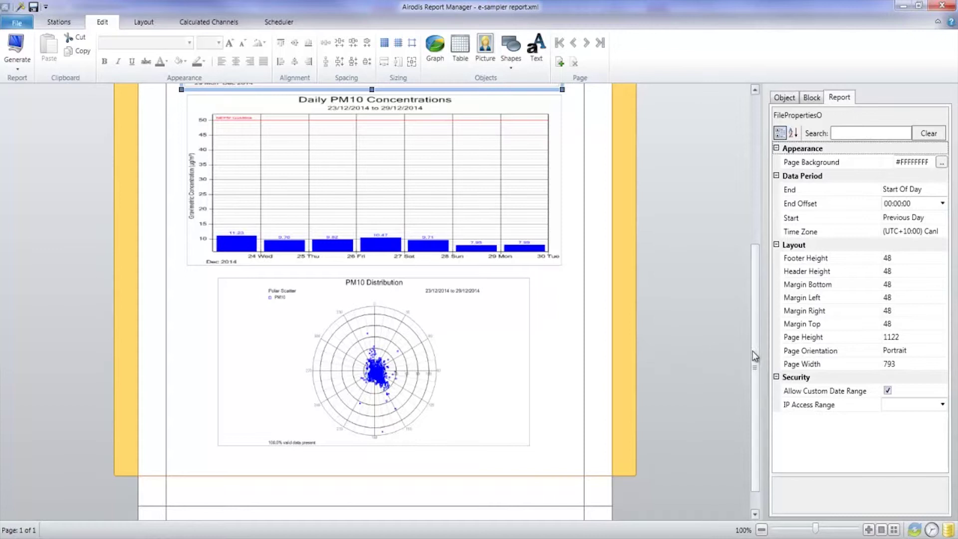
pyautogui.moveTo(754, 351); pyautogui.dragTo(746, 237)
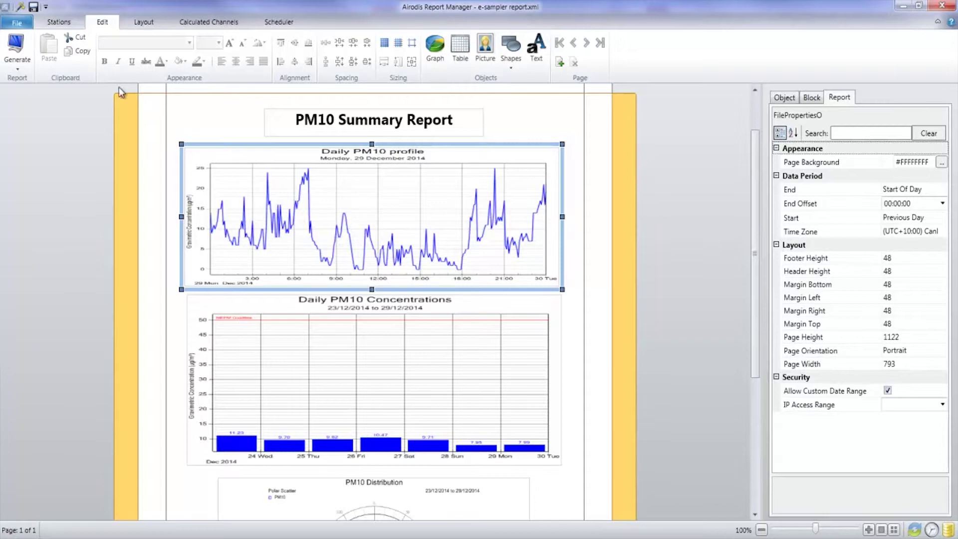
# Load Tabular Data Report.xml in place of the PM10 summary report.
pyautogui.click(17, 24)
pyautogui.doubleClick(564, 105)
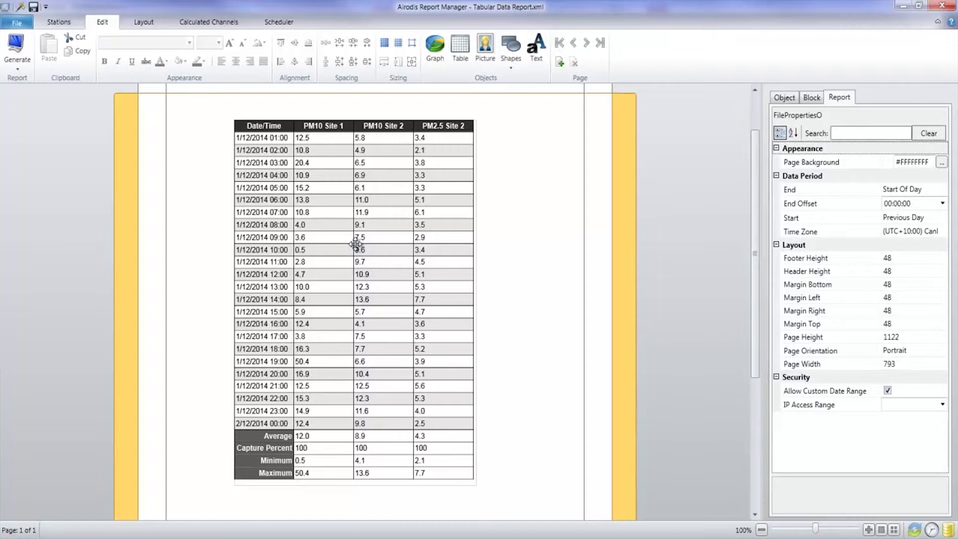
# Review the table definition's PM10 Site 1 column, keeping the Average function and all settings unchanged.
pyautogui.doubleClick(313, 231)
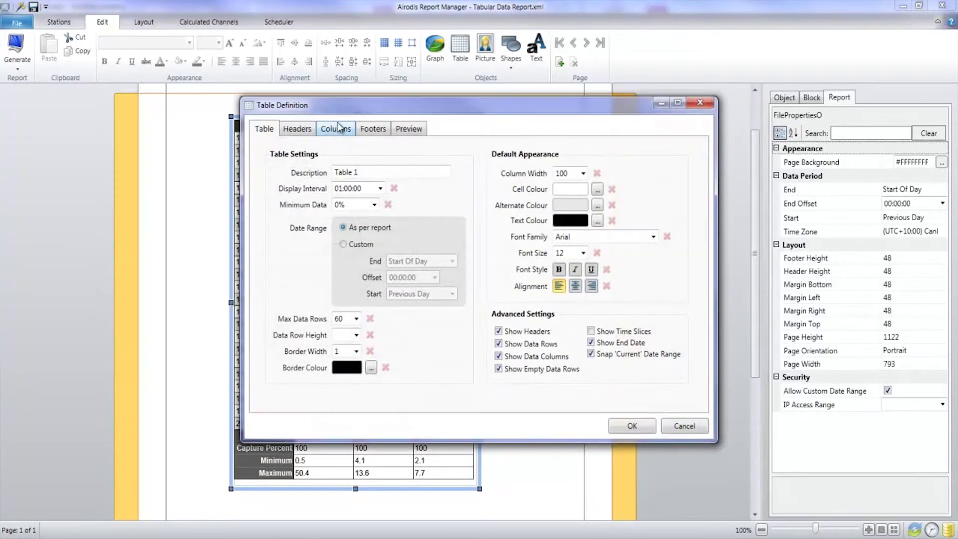
pyautogui.click(336, 129)
pyautogui.click(345, 189)
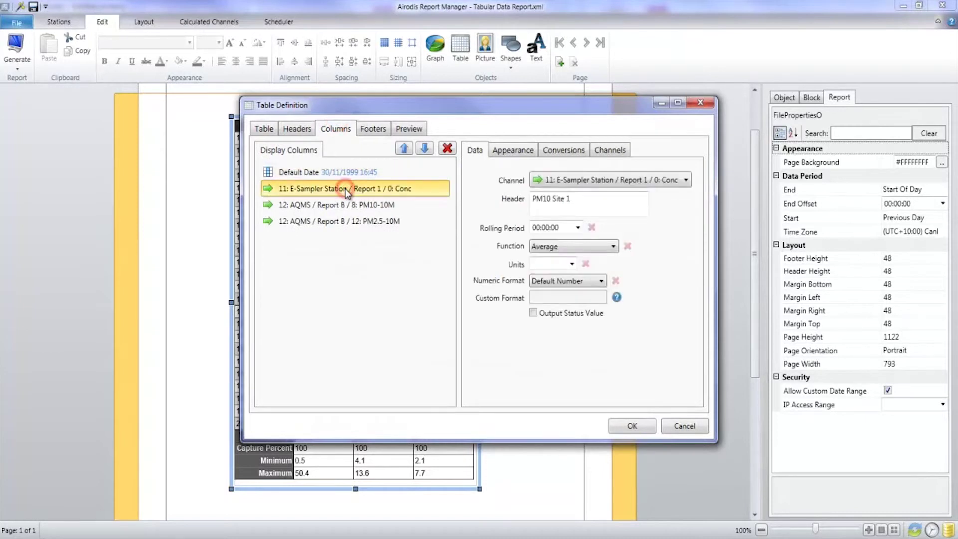
pyautogui.click(615, 246)
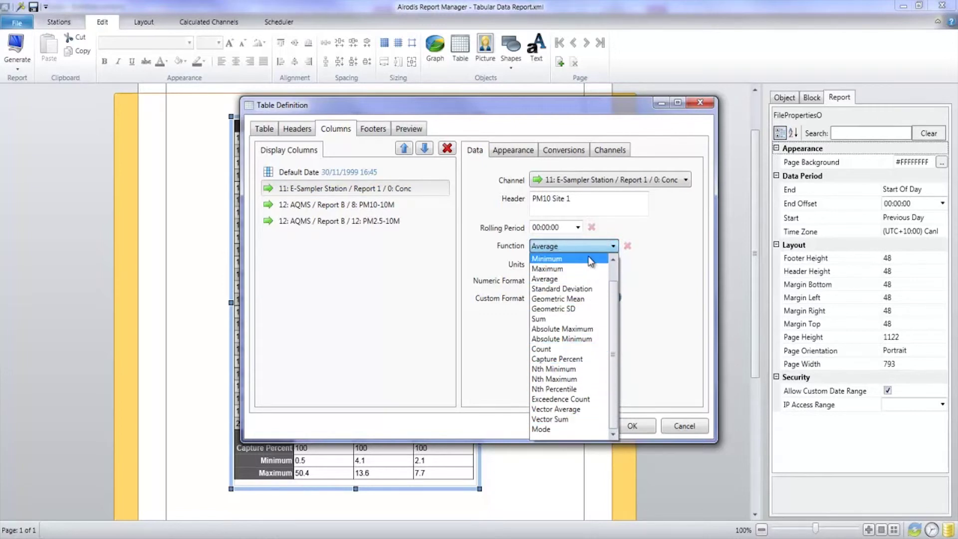
pyautogui.click(668, 234)
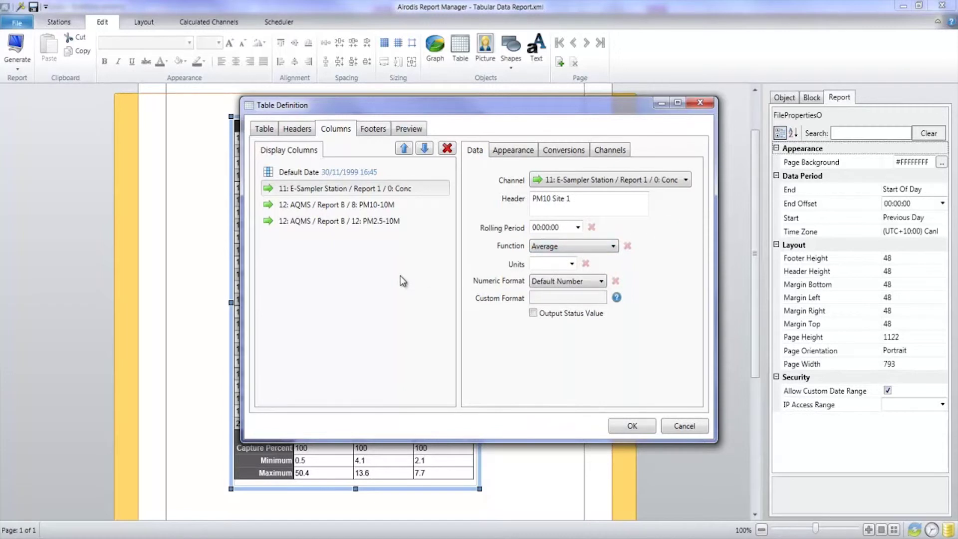
pyautogui.click(263, 128)
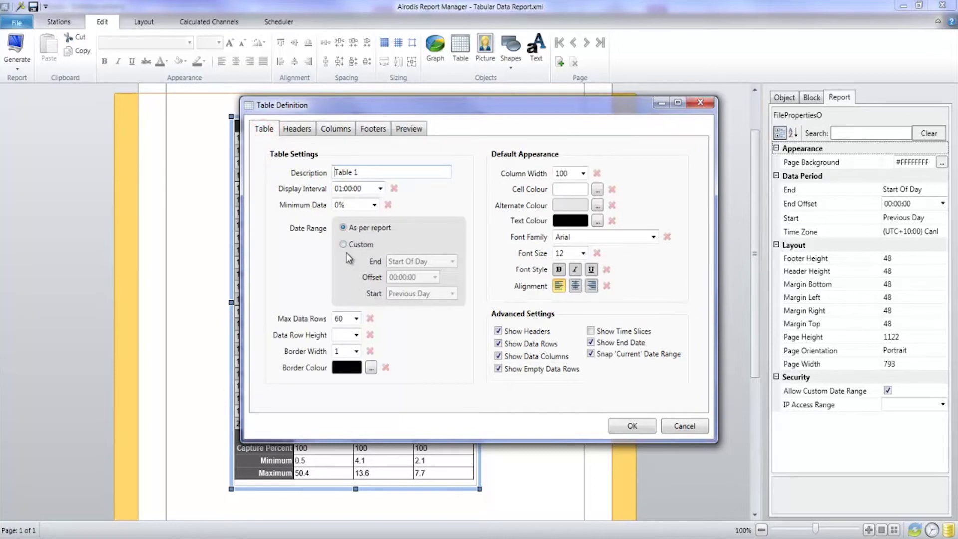
pyautogui.click(640, 424)
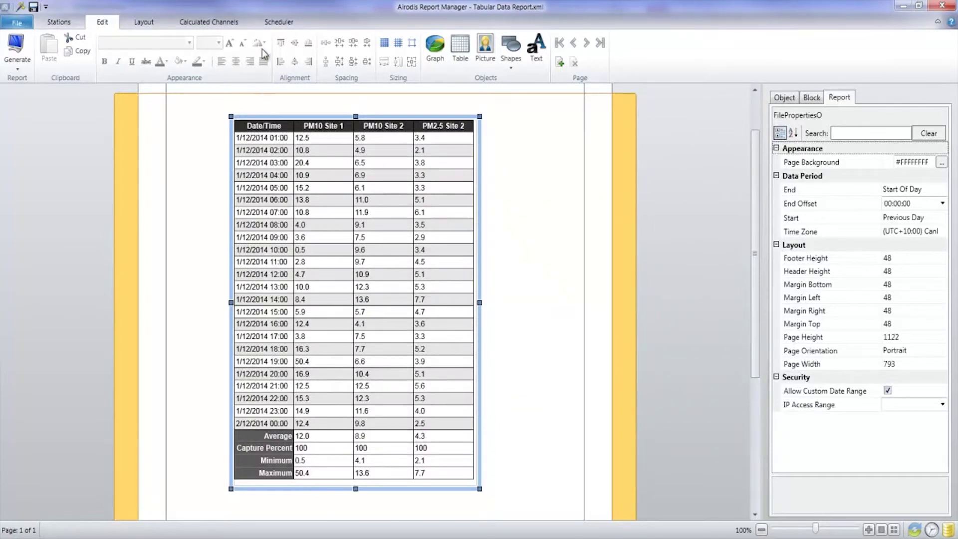
# Bring up the daily schedule for e-sampler report.xml from the scheduler list.
pyautogui.click(278, 22)
pyautogui.click(161, 150)
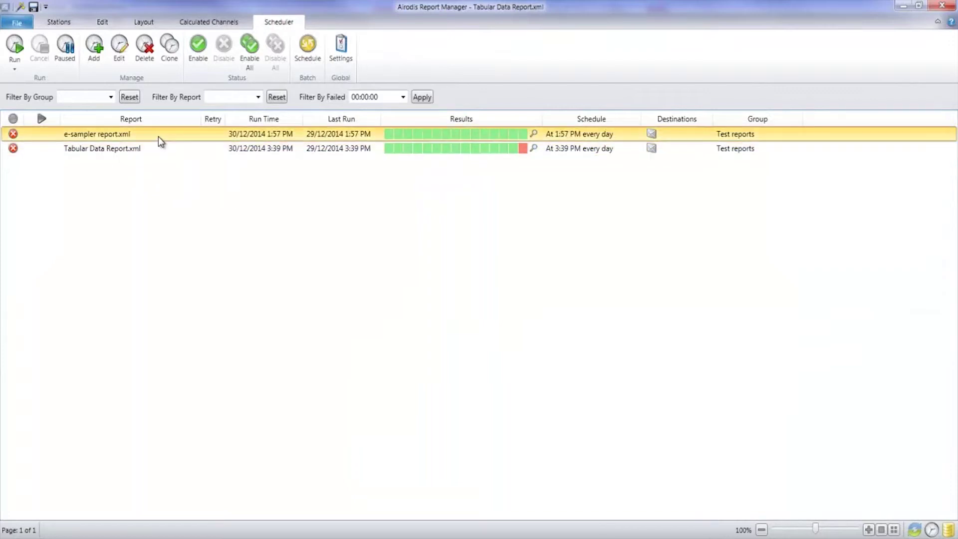
pyautogui.doubleClick(160, 136)
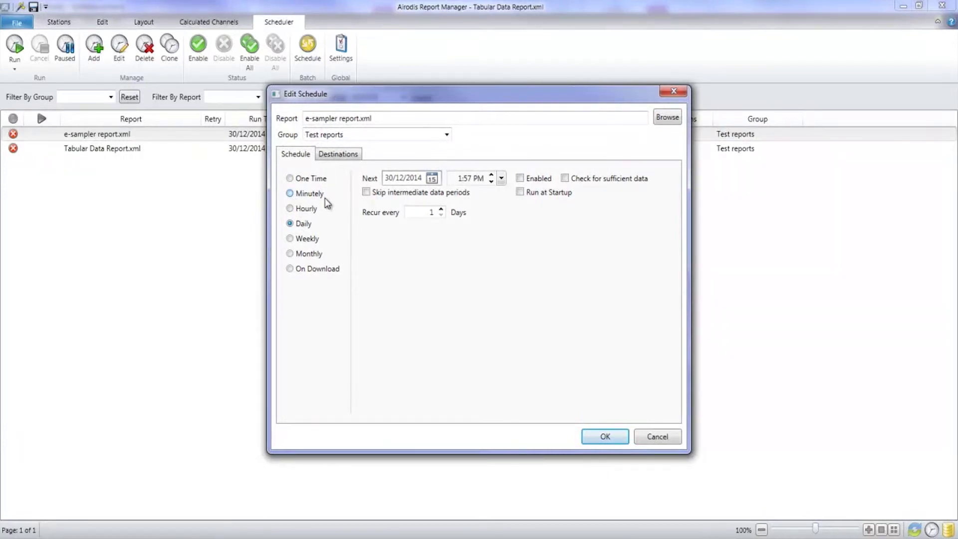
pyautogui.click(338, 154)
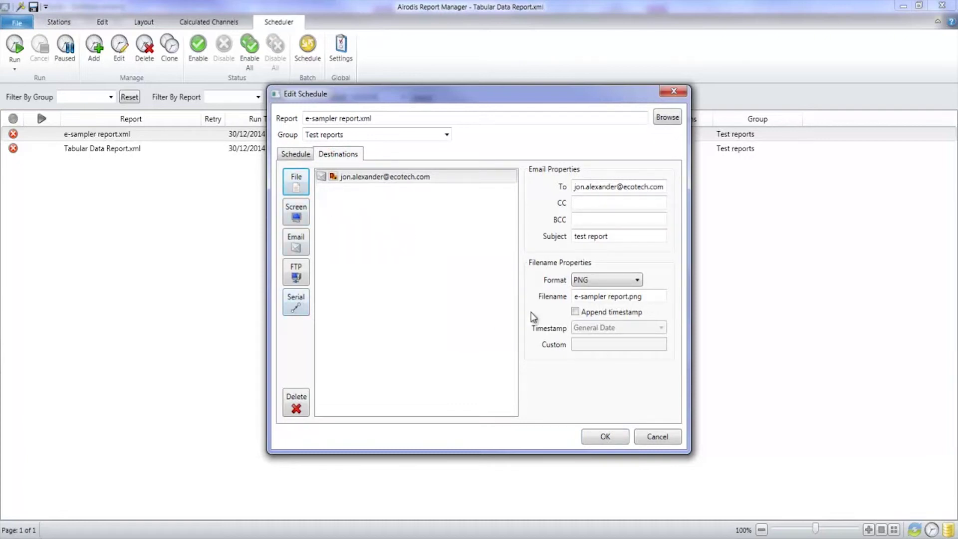
pyautogui.click(640, 281)
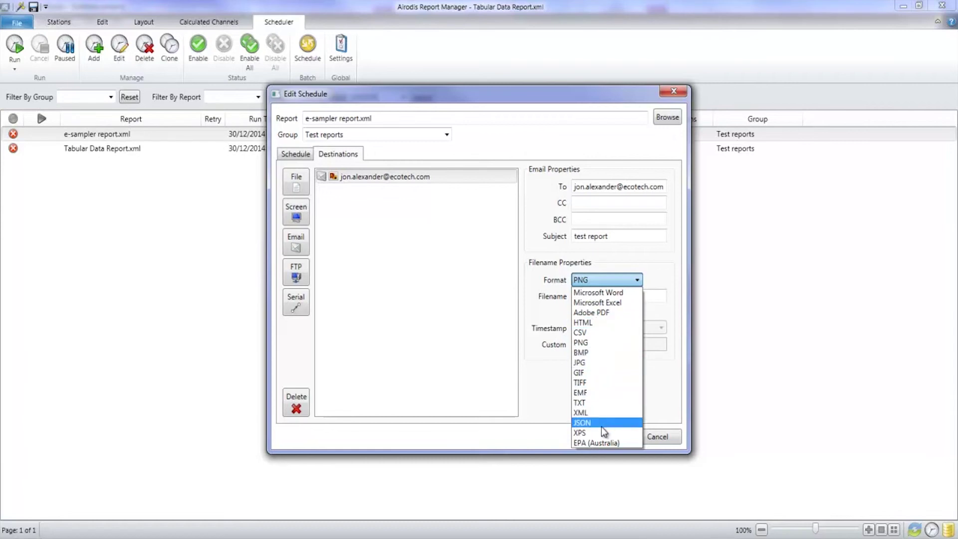
pyautogui.click(671, 442)
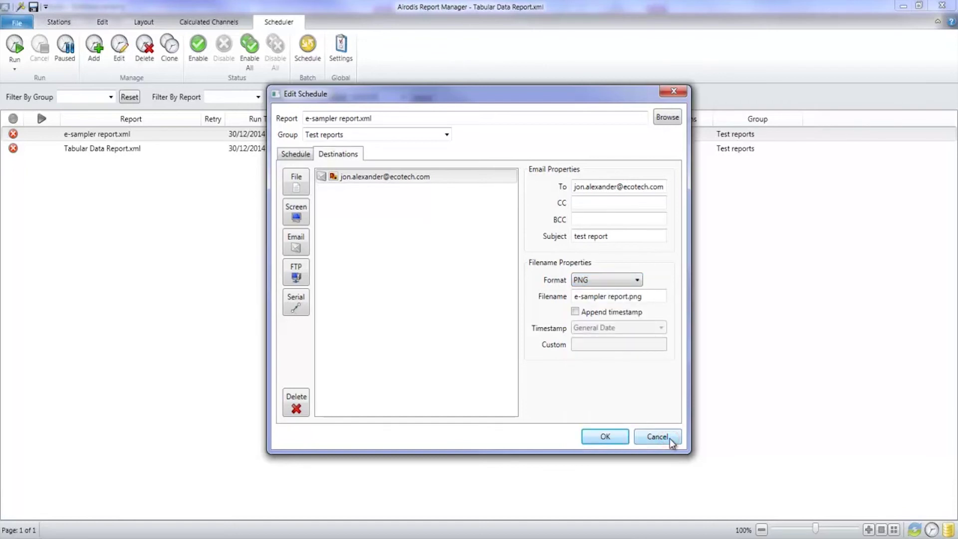